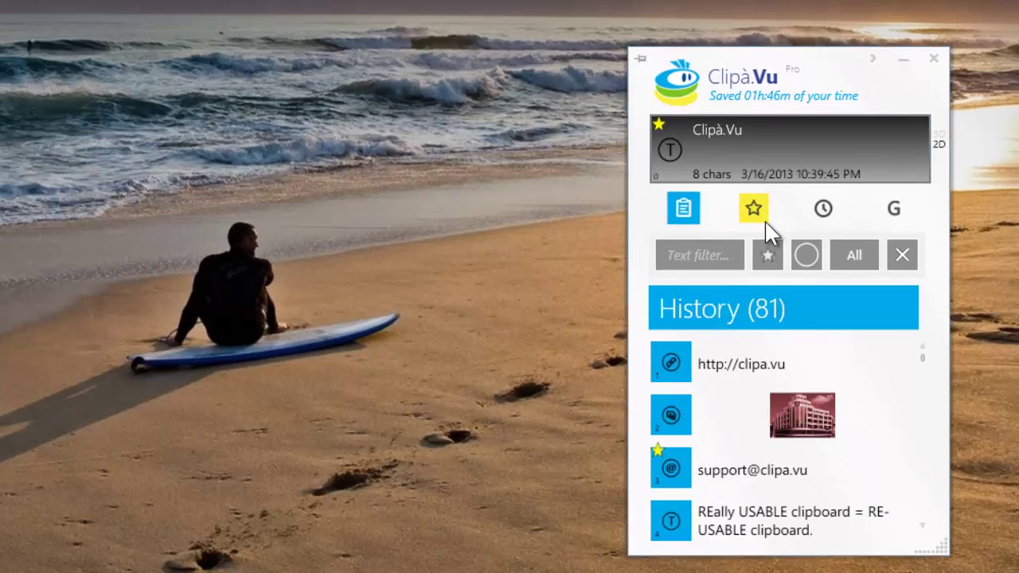
- Browse the starred Favorites clips in Clipà.Vu, then the Timestamps list
left_click(764, 223)
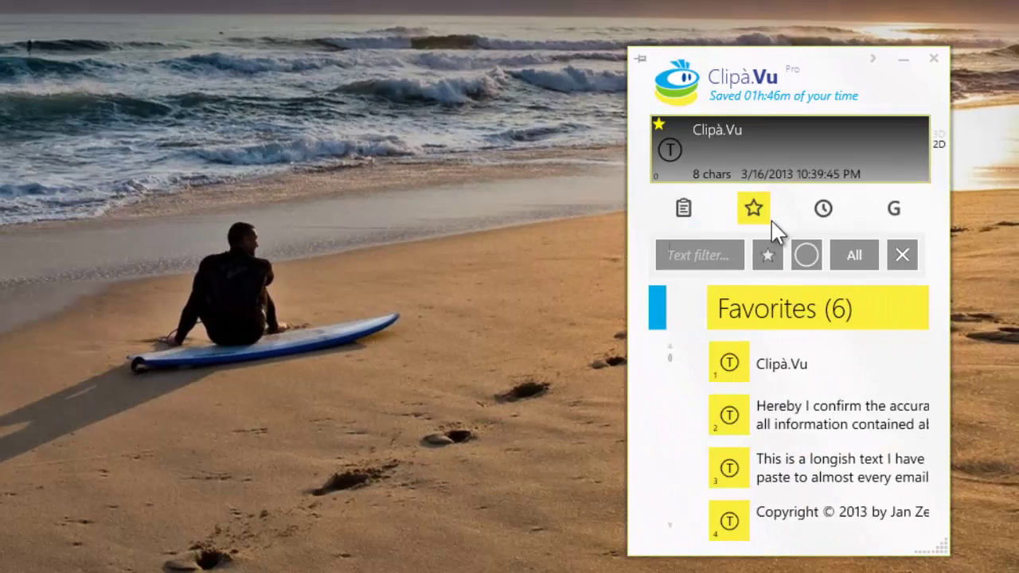
left_click(831, 208)
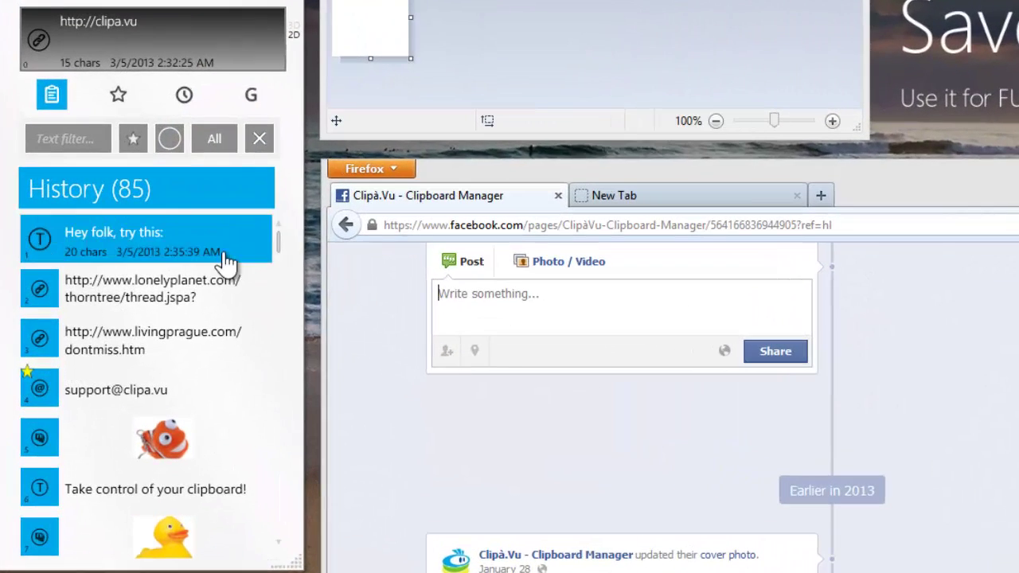
- Paste the clipa.vu link into the Facebook post and the fish picture into Paint
left_click(469, 292)
left_click(271, 244)
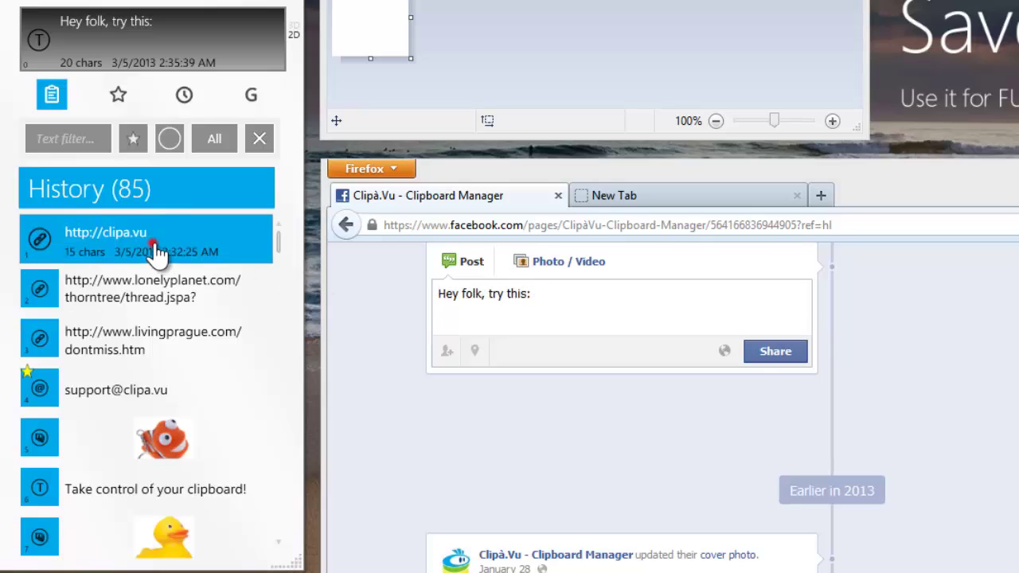
left_click(200, 425)
left_click(362, 133)
left_click(355, 179)
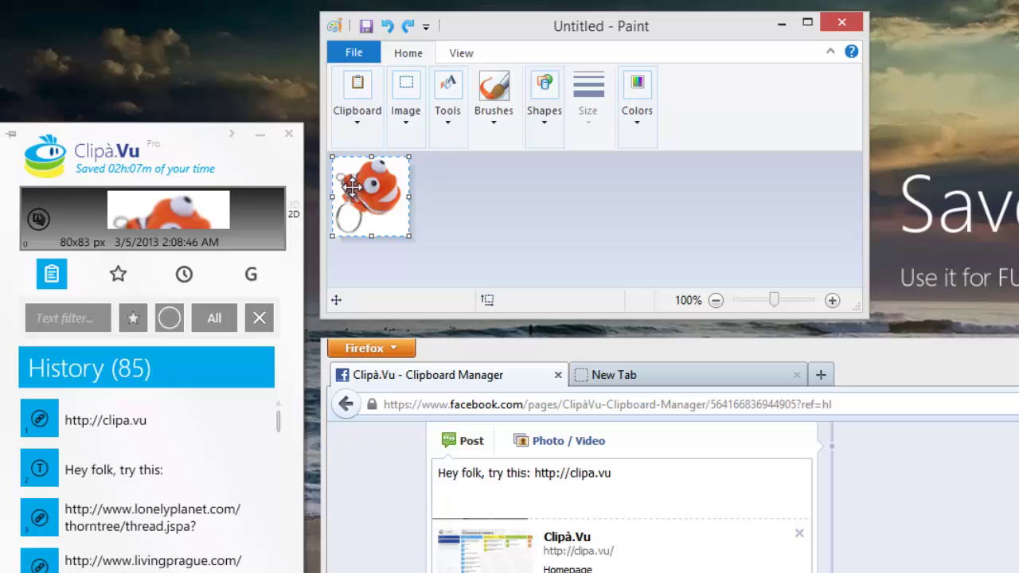
- Open the Lonely Planet 'prague where to stay' thread from its saved link in a new tab
left_click(209, 509)
left_click(613, 374)
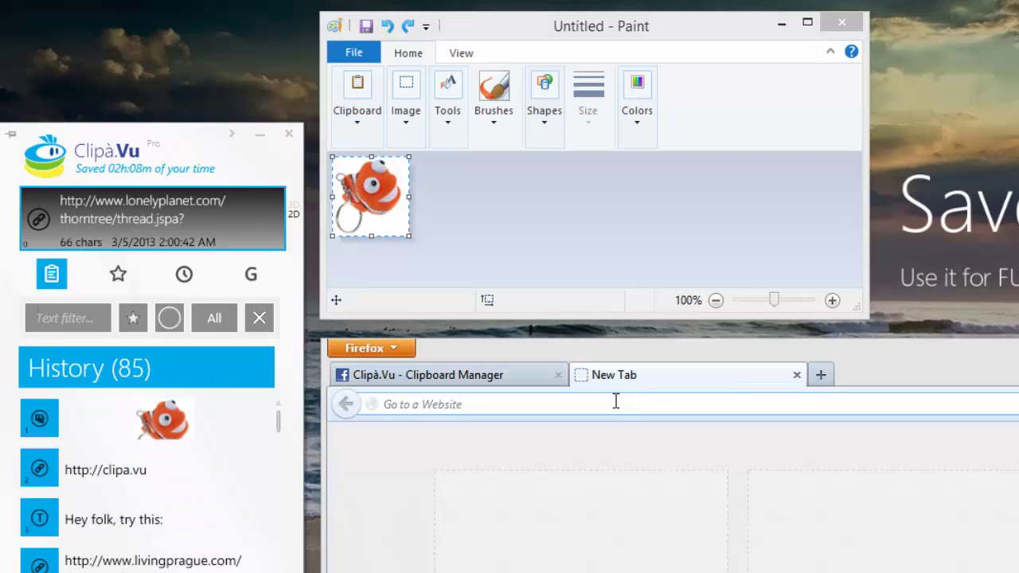
type("http://www.lonelyplanet.com/thorntree/thread.jspa?threadID=2295493")
key("Return")
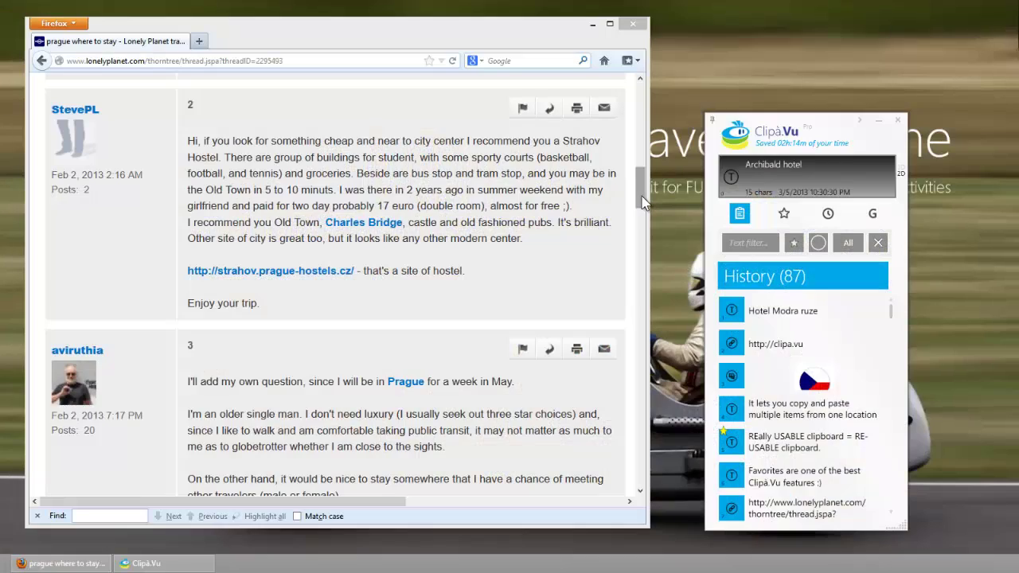
- Copy the Courtyard by Marriott hotel name from the Lonely Planet thread
left_click_drag(642, 203, 646, 171)
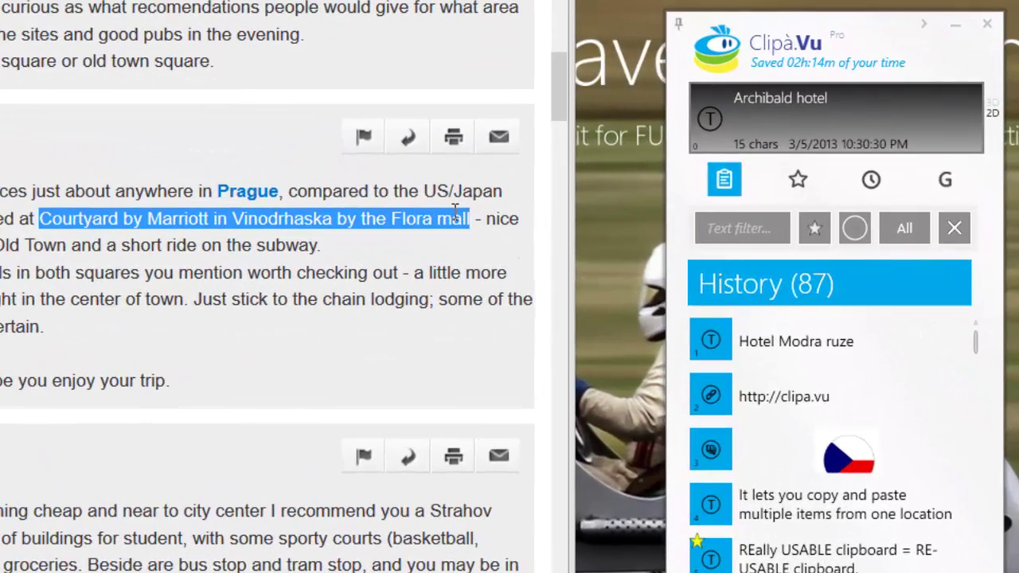
right_click(456, 210)
left_click(578, 234)
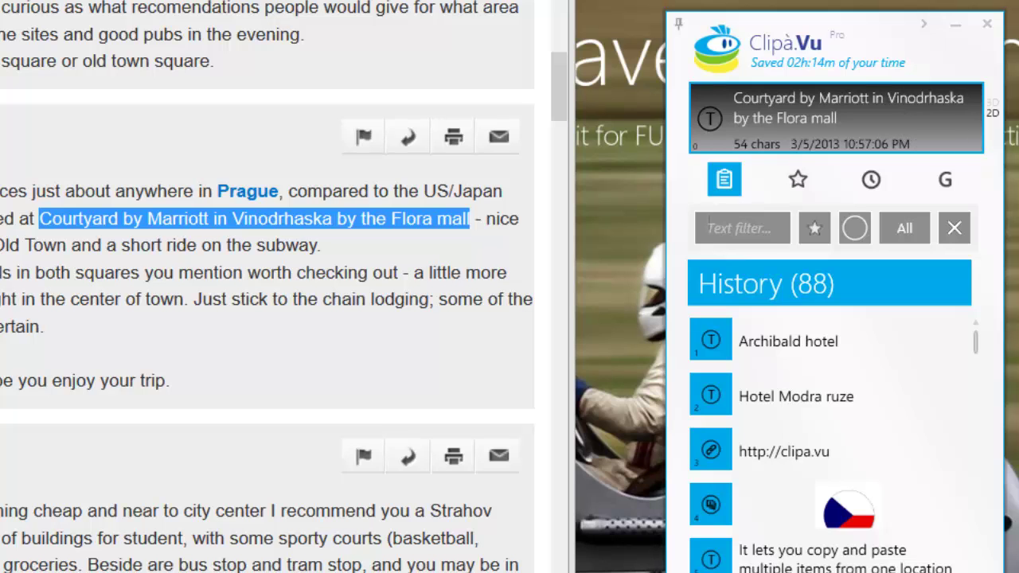
key("ctrl+c")
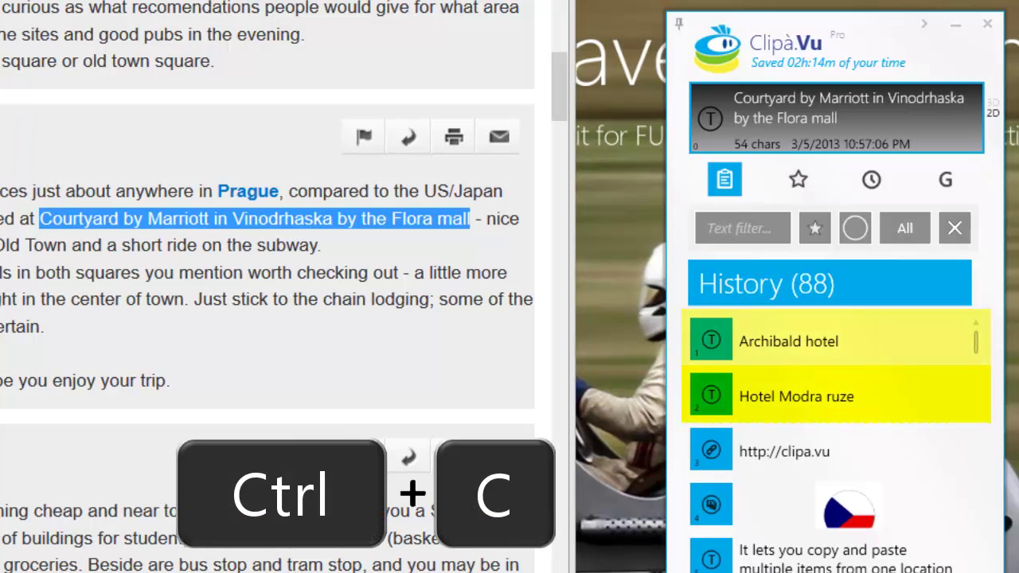
key("ctrl+c")
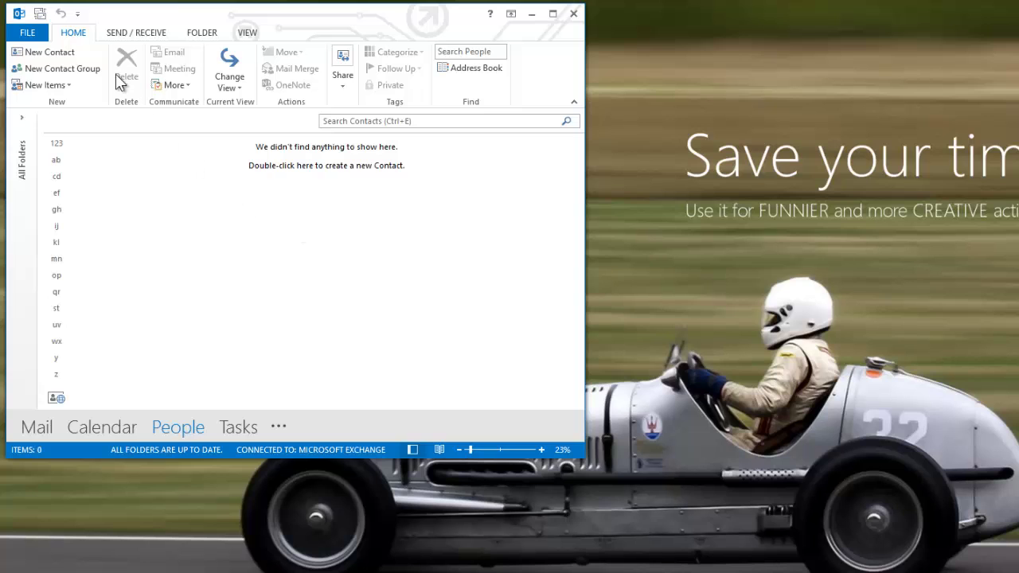
- Start a new Outlook contact and copy the hotel's web address, street address and phone number
left_click(70, 55)
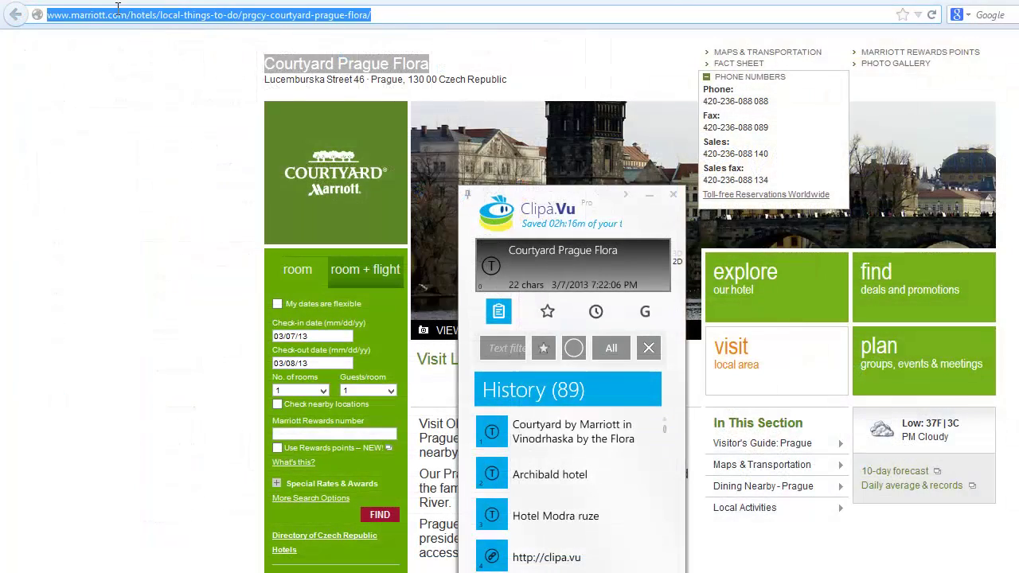
right_click(118, 8)
left_click(156, 59)
left_click_drag(507, 79, 396, 76)
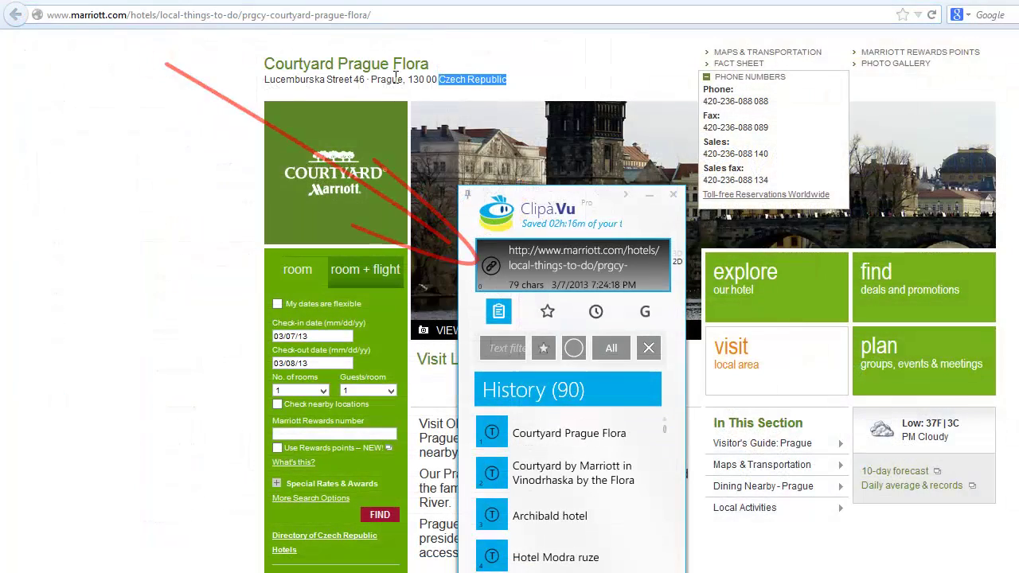
right_click(285, 82)
left_click(300, 94)
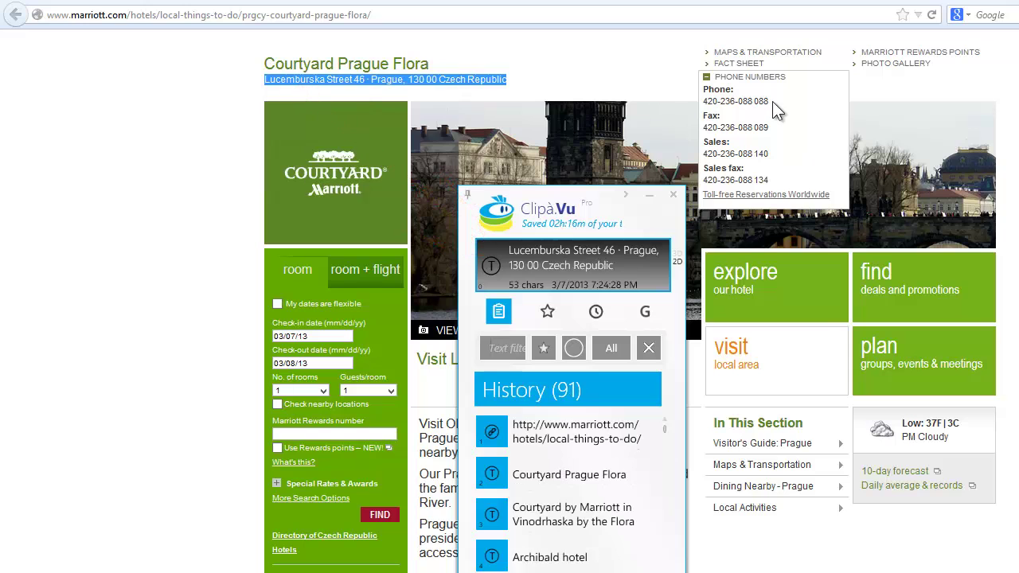
right_click(707, 99)
left_click(729, 109)
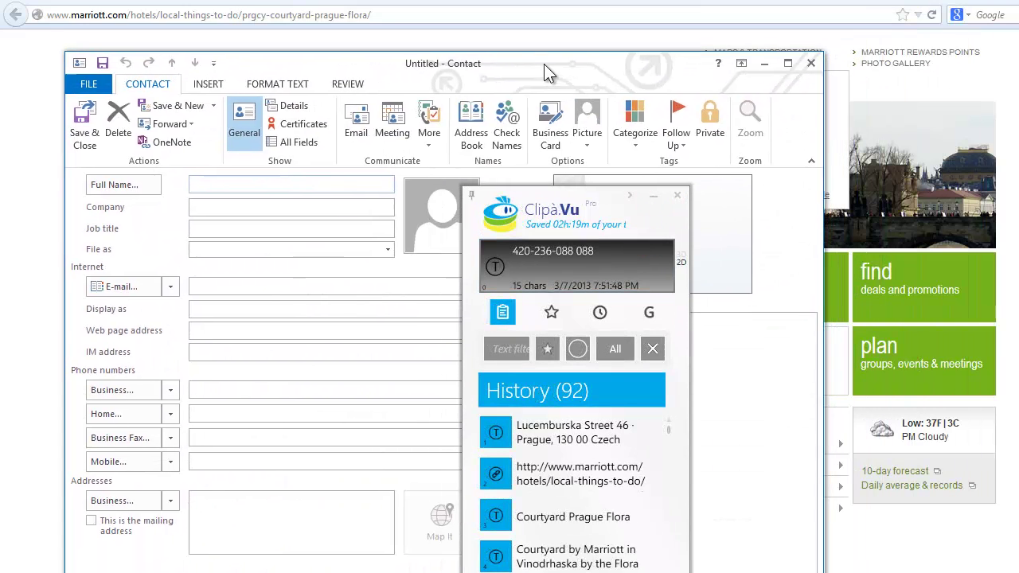
- Fill the contact's Company with Courtyard Prague Flora and its business address from saved clips
left_click_drag(544, 64, 505, 65)
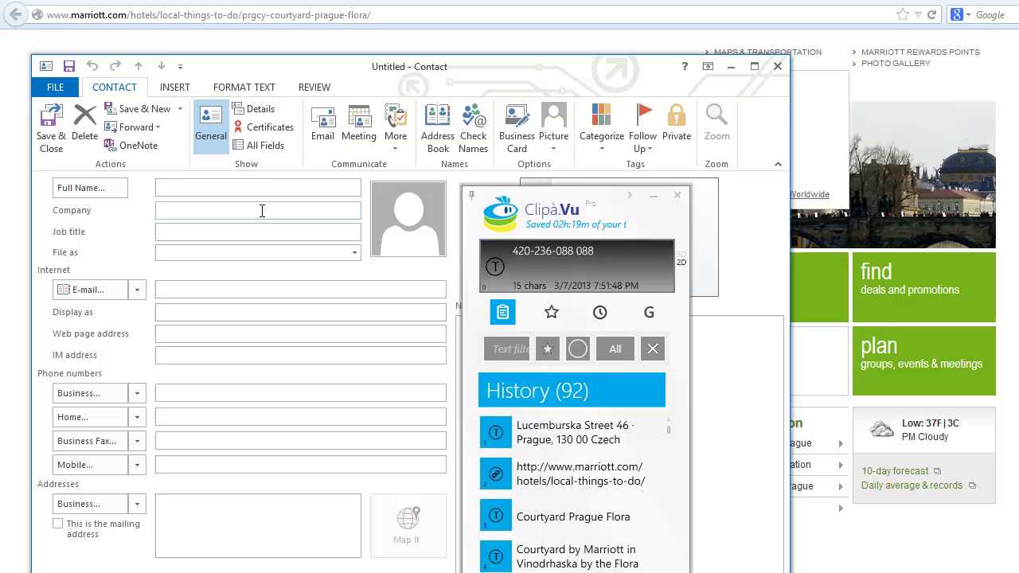
left_click(596, 517)
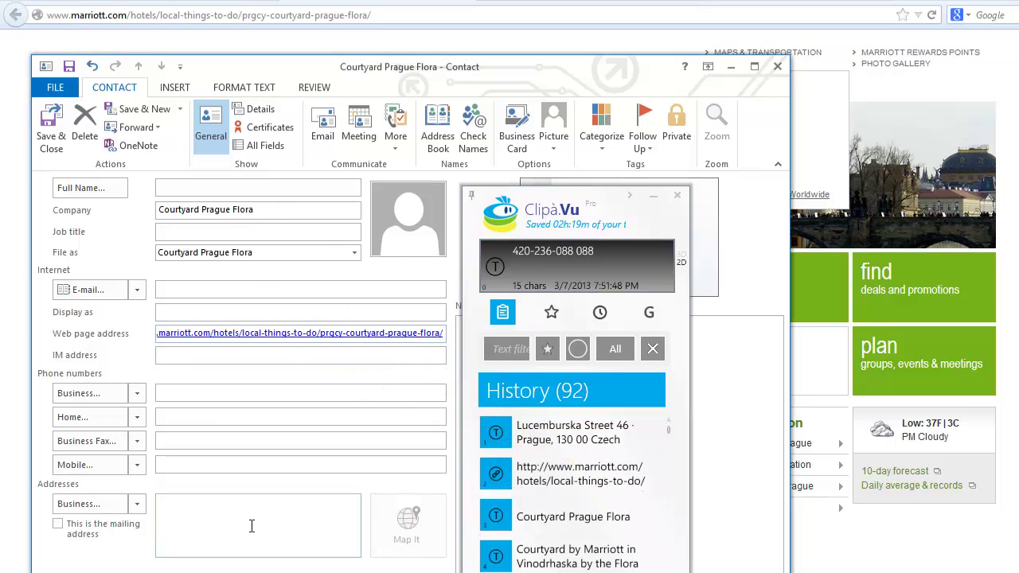
left_click(583, 431)
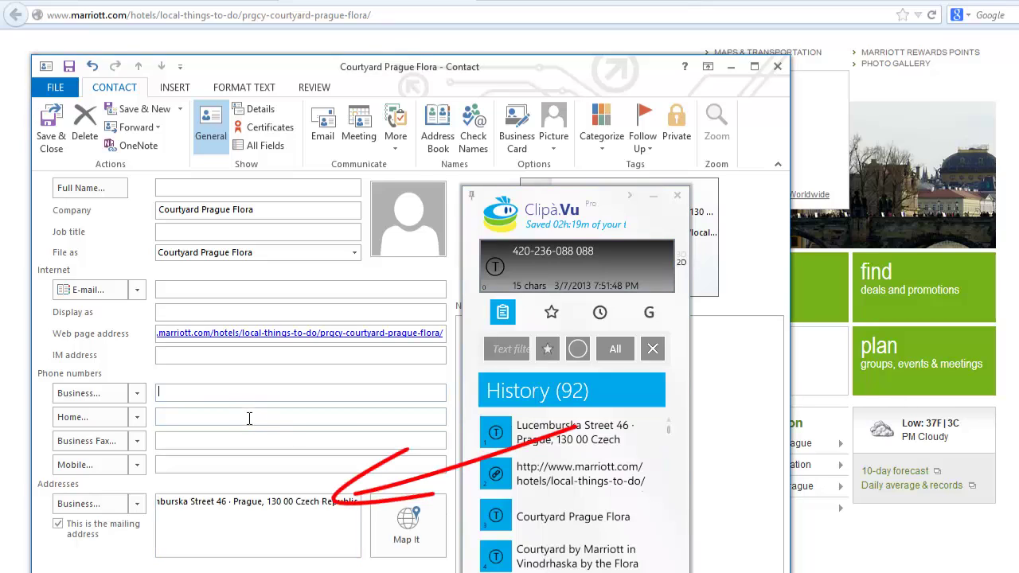
key("ctrl+0")
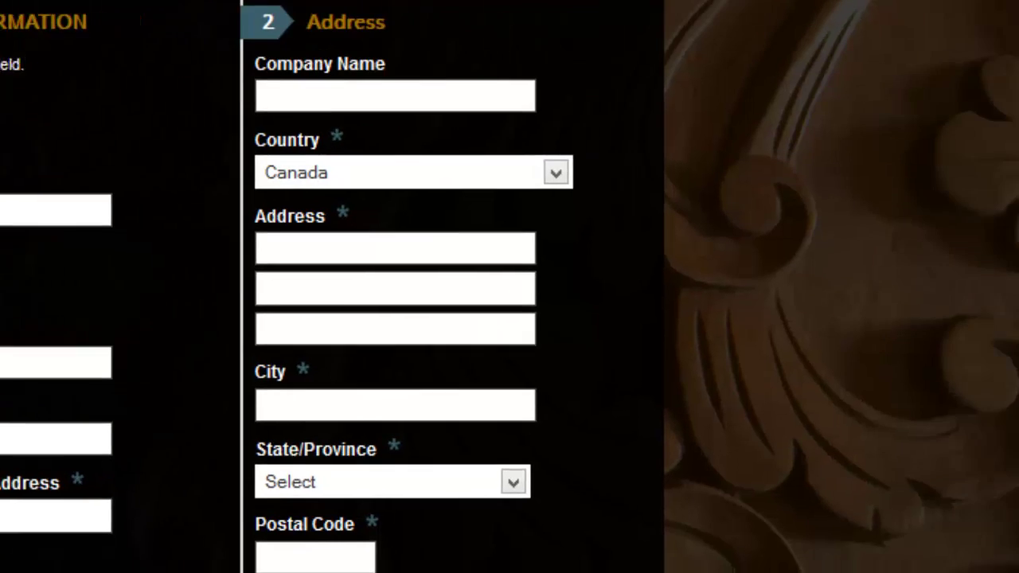
- Paste the saved company name, street address and city favourites into the guest form
left_click(700, 102)
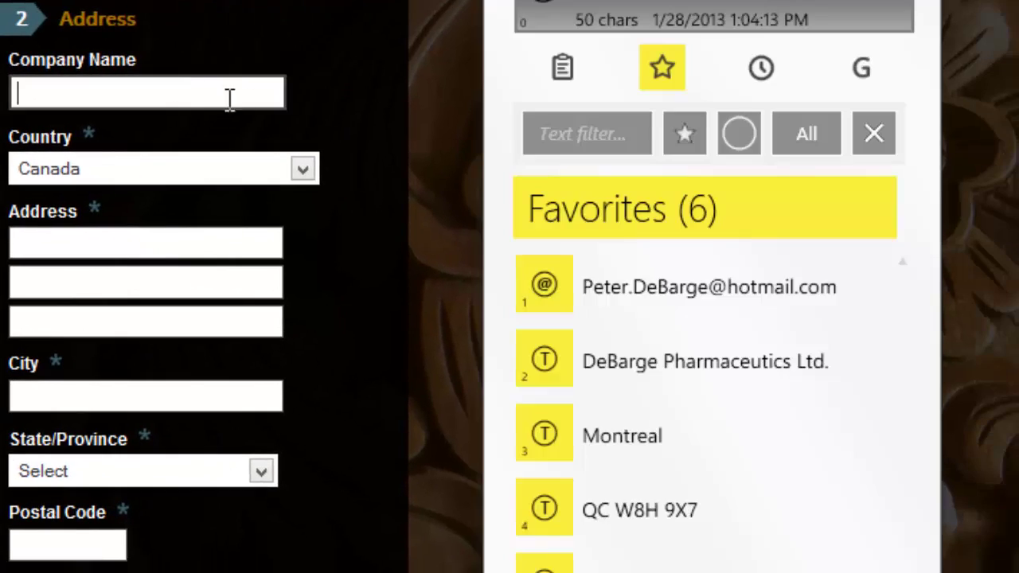
left_click(779, 368)
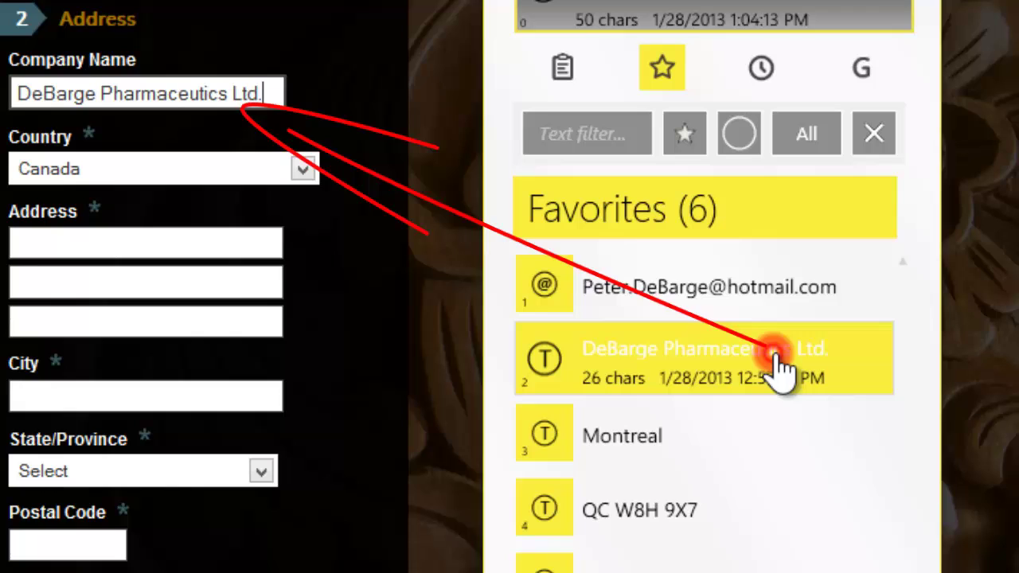
left_click(726, 565)
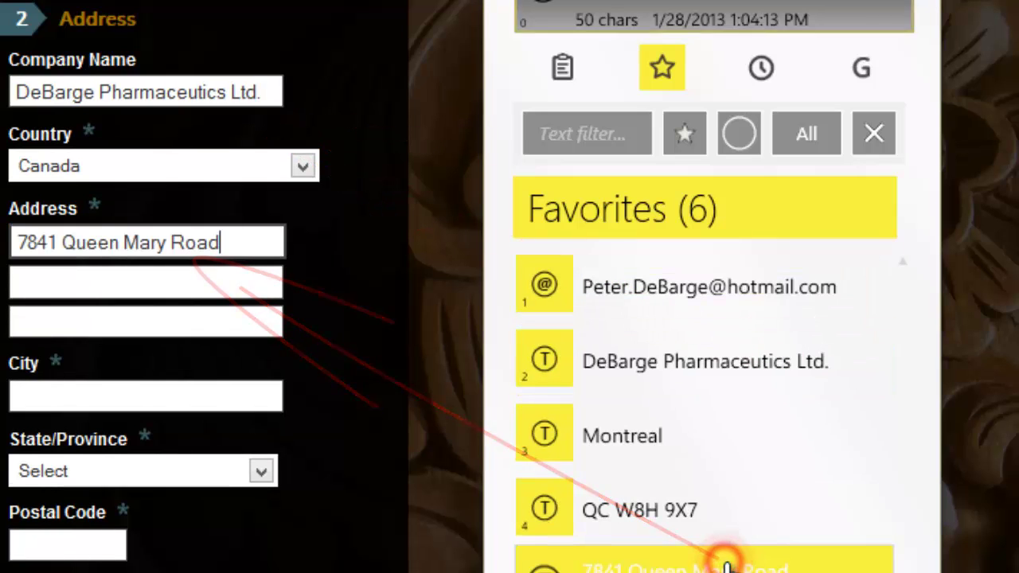
left_click(647, 426)
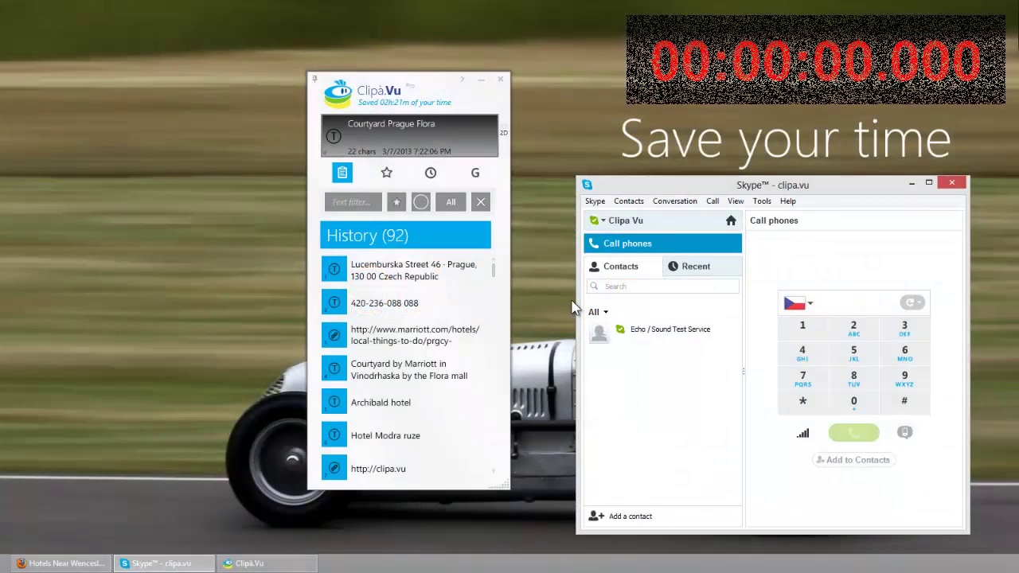
- Paste the hotel's phone number from Clipà.Vu into Skype's dial pad and call it
left_click(438, 309)
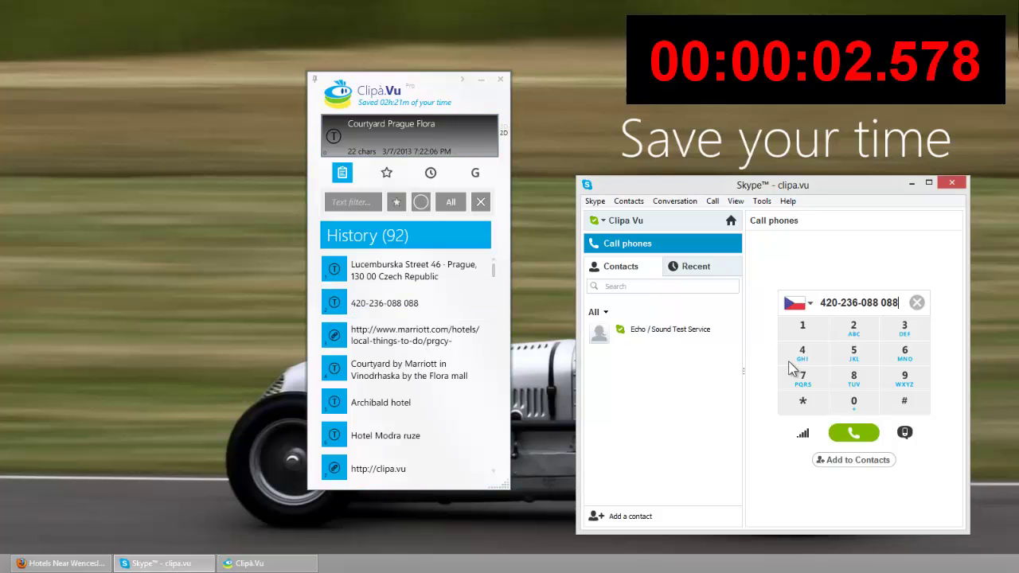
left_click(846, 434)
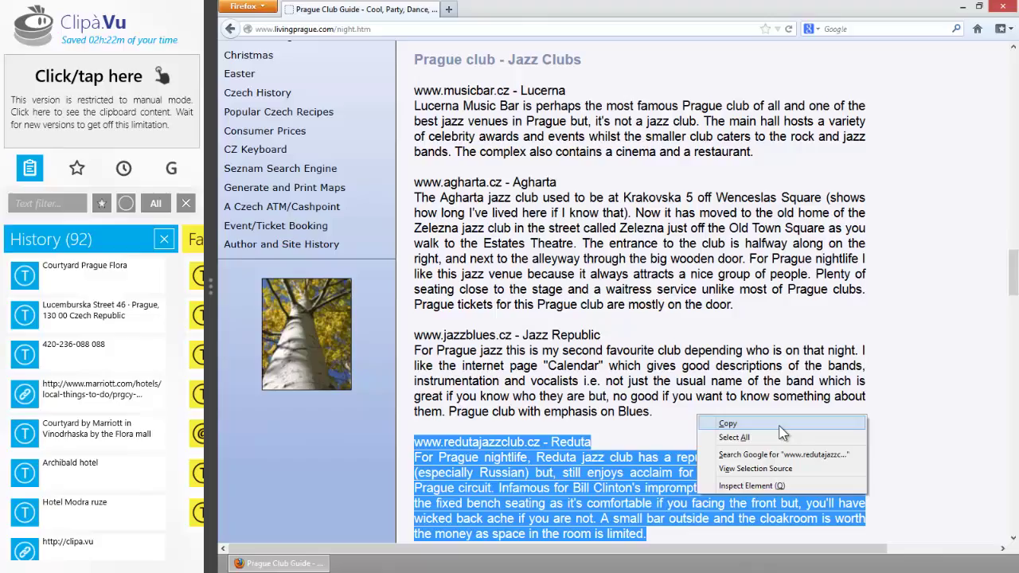
- Copy the Reduta jazz club description and a Reduta gallery photo into clipboard history
left_click(778, 425)
left_click(165, 99)
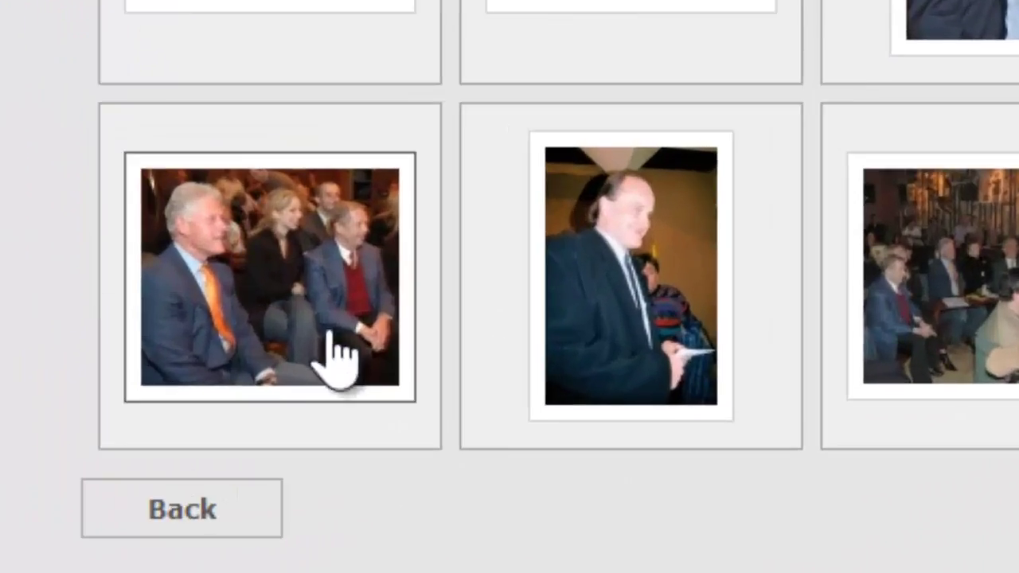
right_click(450, 402)
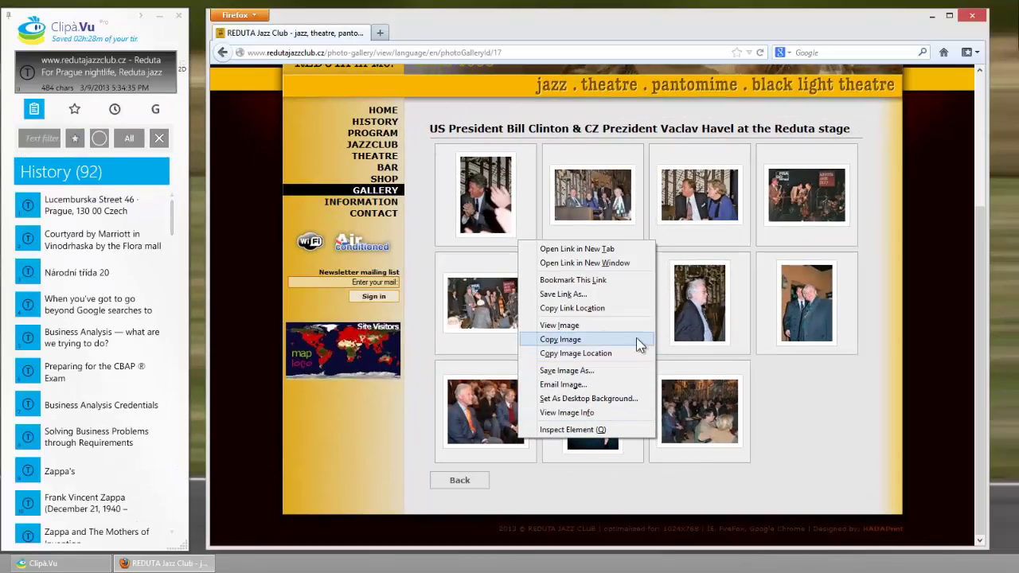
left_click(636, 340)
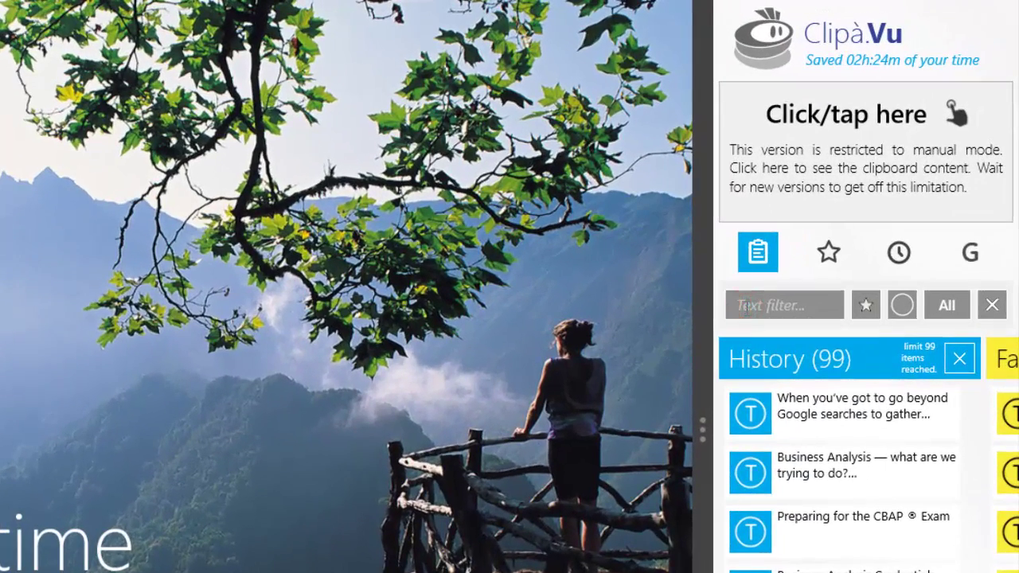
- Filter the History for 'jazz', pick the Reduta web address clip, and load it in Firefox
left_click(748, 306)
type("jazz")
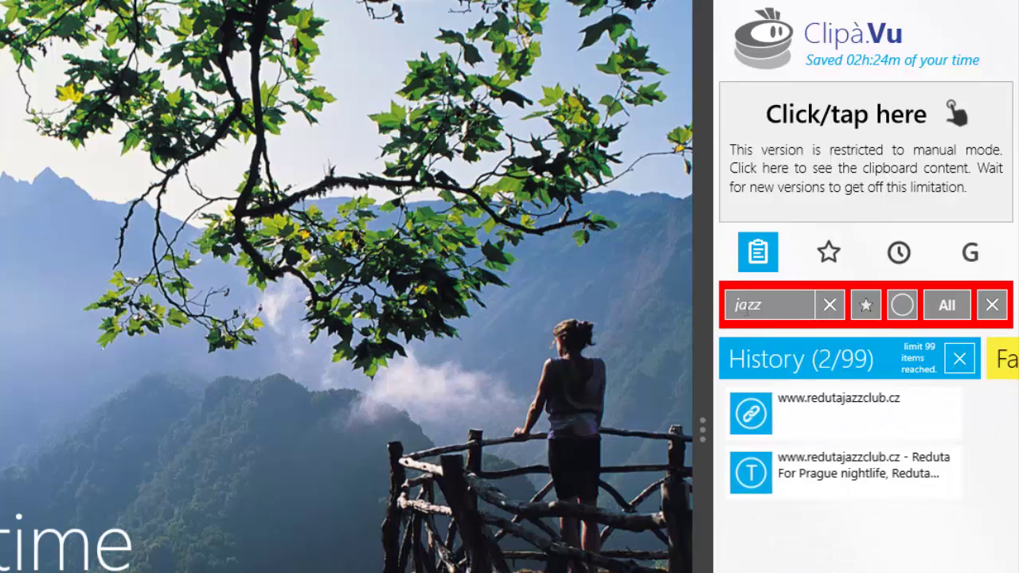
left_click(842, 475)
left_click(841, 412)
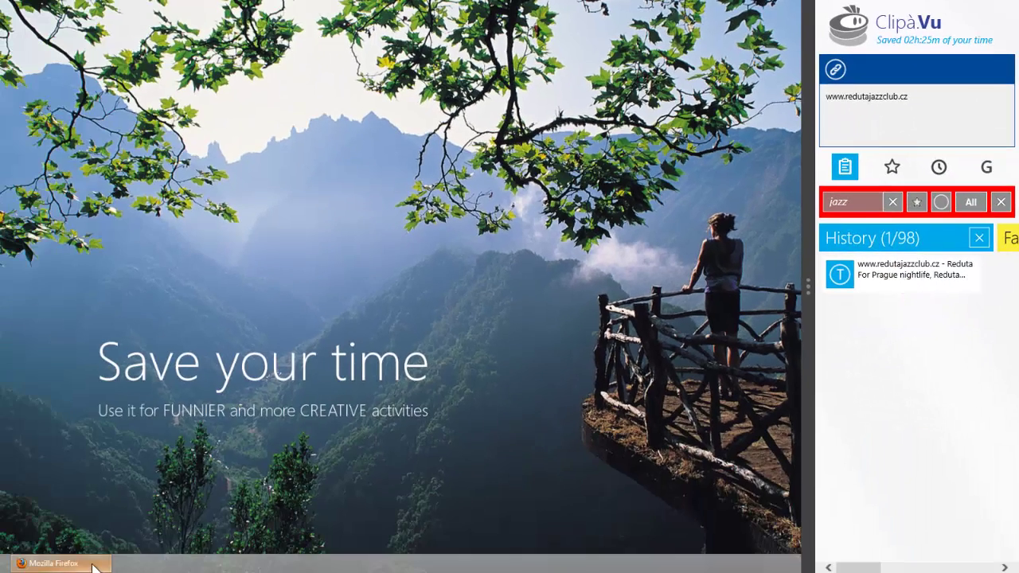
left_click(94, 567)
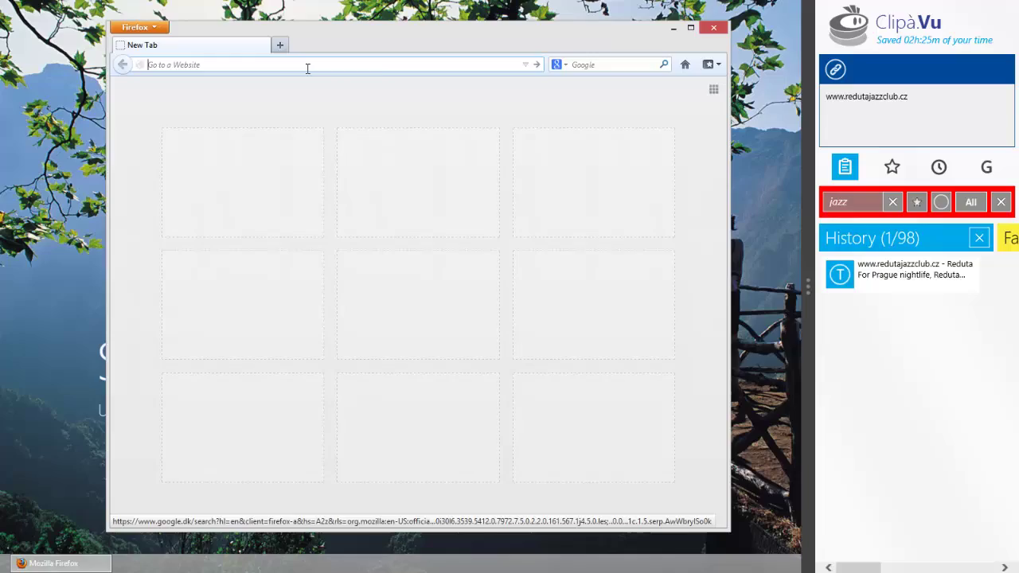
key("Return")
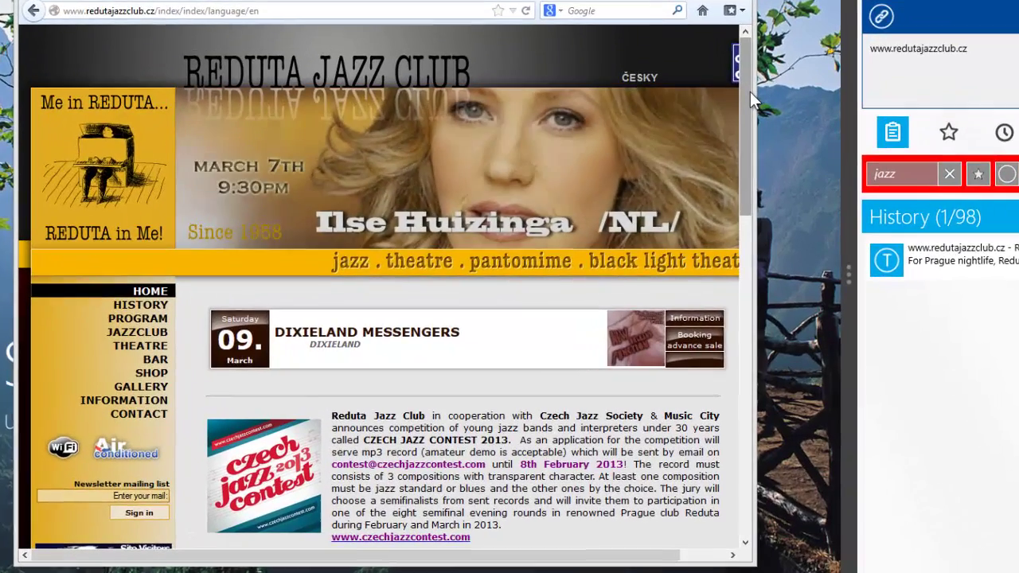
- Open Reduta's contact page, select its street address and show it in Google Maps
left_click(153, 415)
triple_click(240, 340)
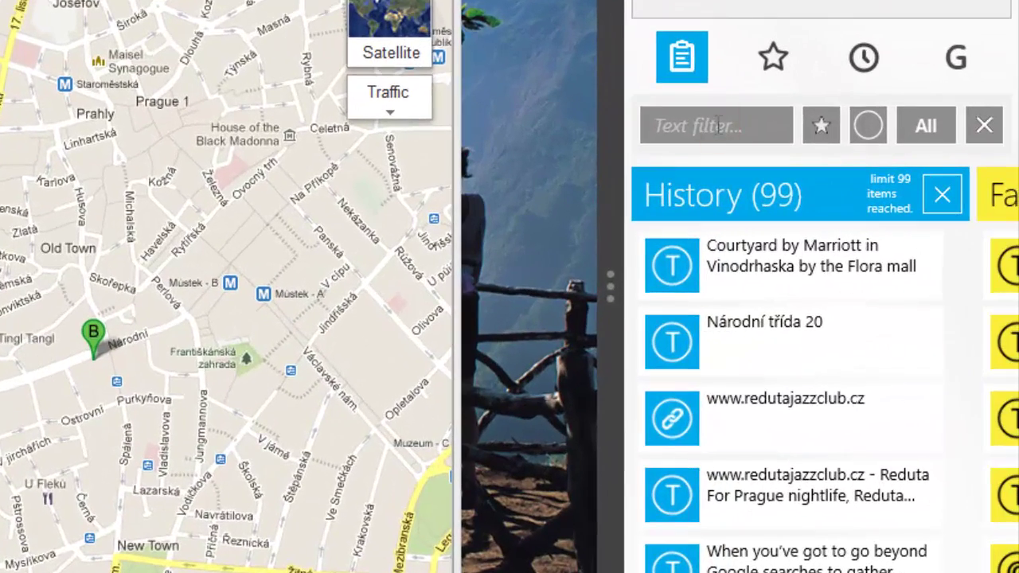
left_click(918, 173)
- Set the hotel address clip, found by filtering 'pragu', as the start and choose transit
type("pragu")
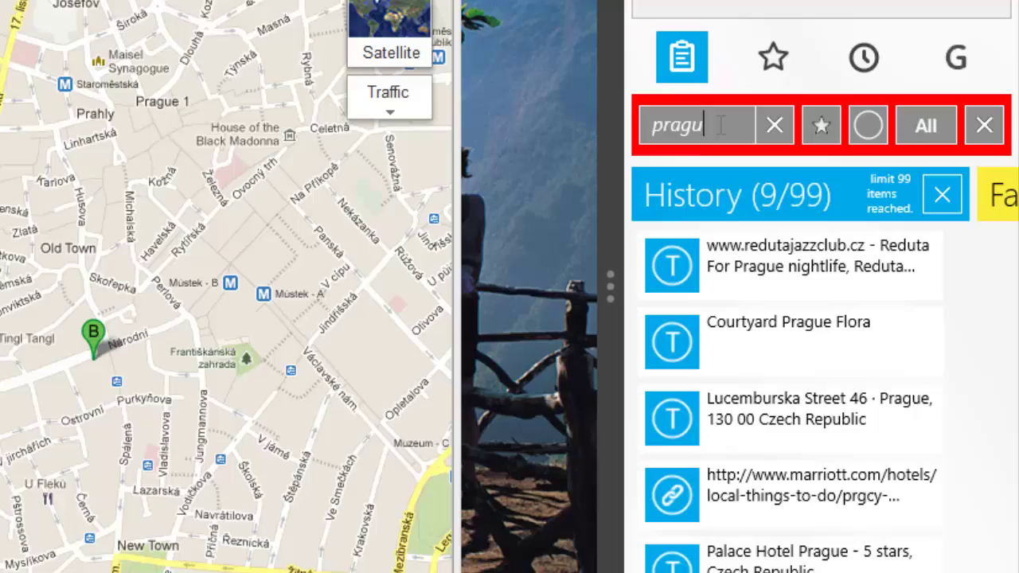
left_click(843, 415)
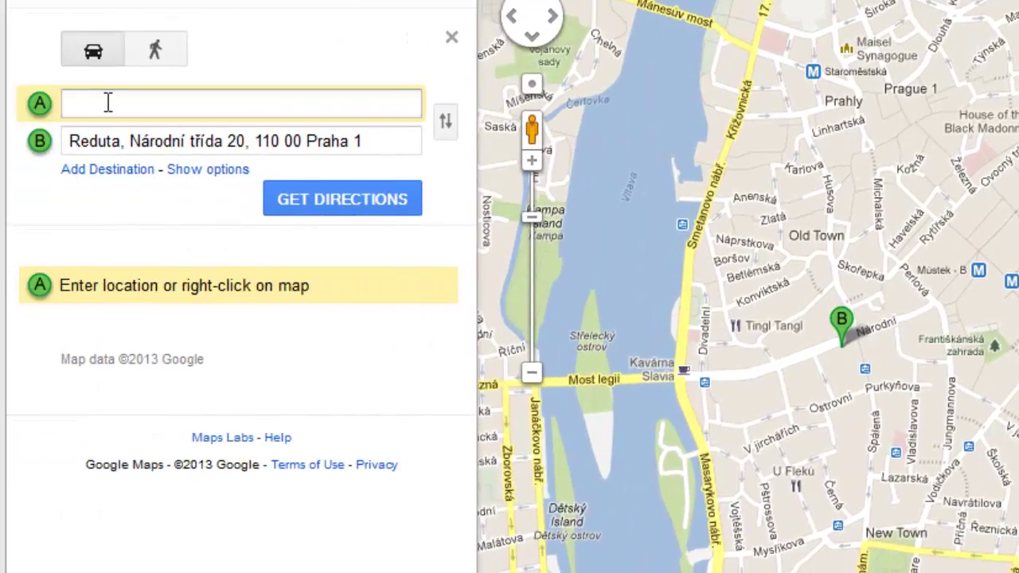
right_click(108, 102)
left_click(212, 208)
left_click(157, 49)
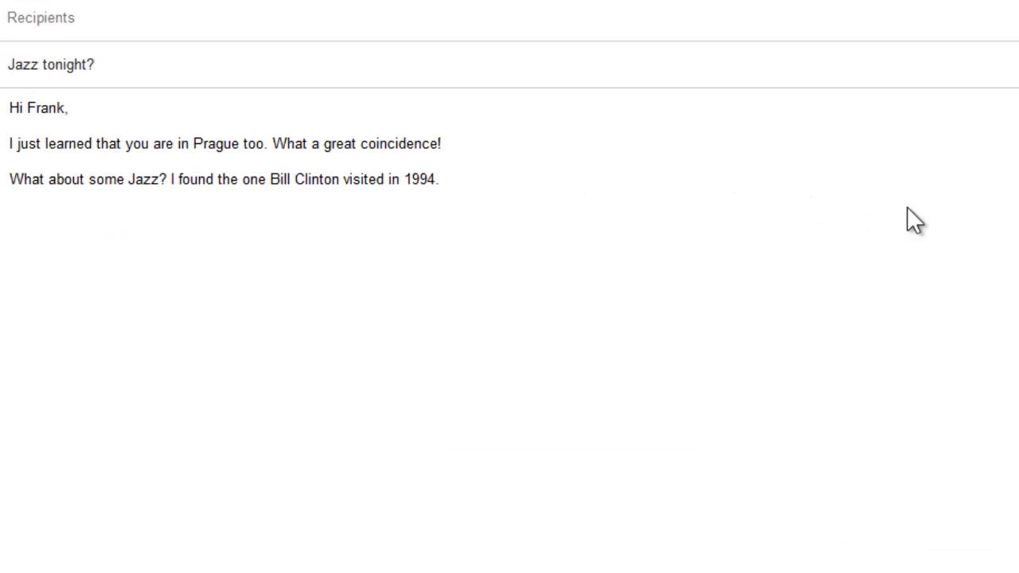
- Insert the club name Reduta into the email from the filtered clipboard history
type("ed")
key("ctrl+shift+v")
type("re")
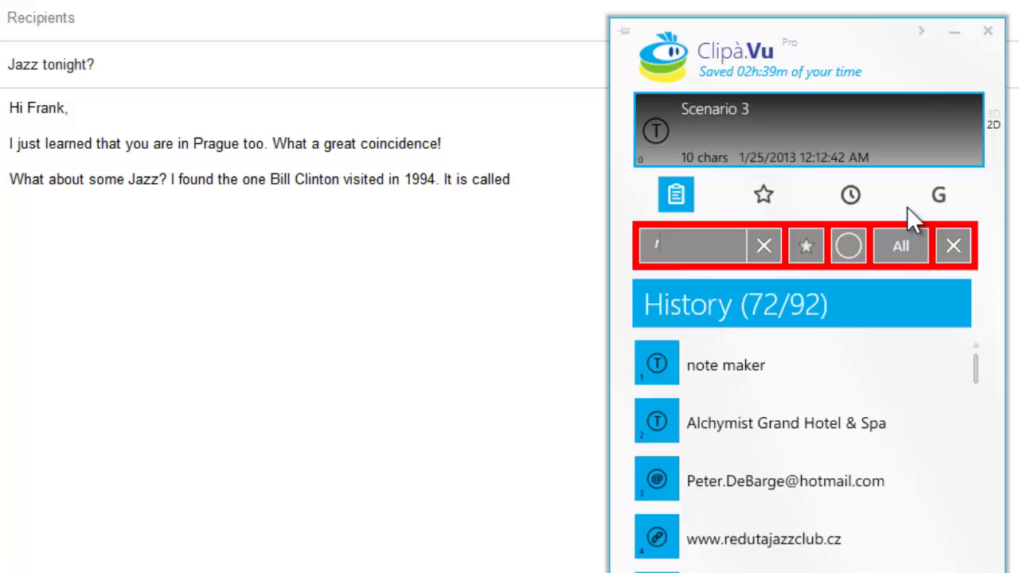
left_click(801, 534)
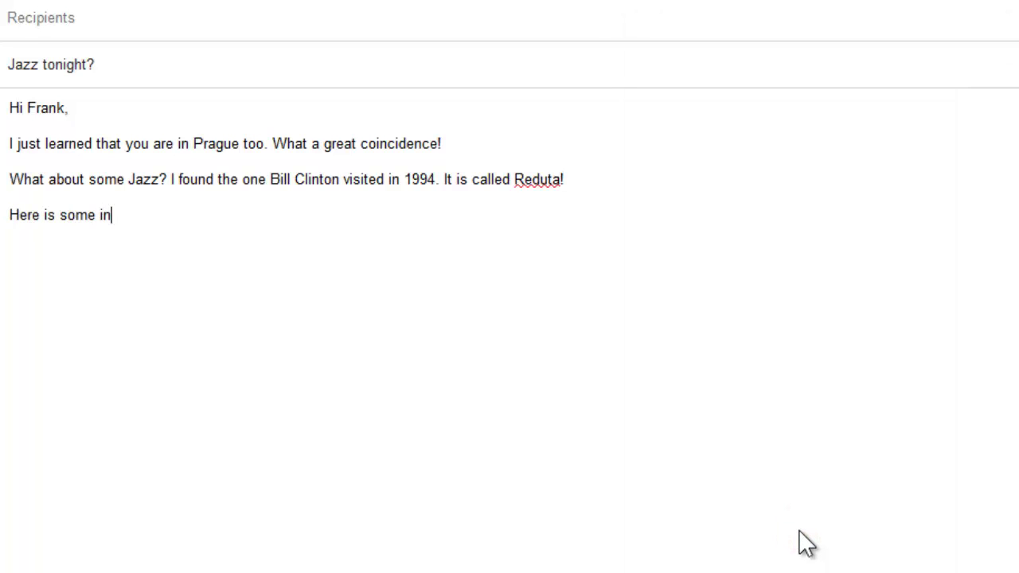
- Add Reduta's web address, street address and gallery photo to the email from Clipà.Vu
type("fo:")
key("Return")
key("ctrl+shift+v")
left_click(846, 420)
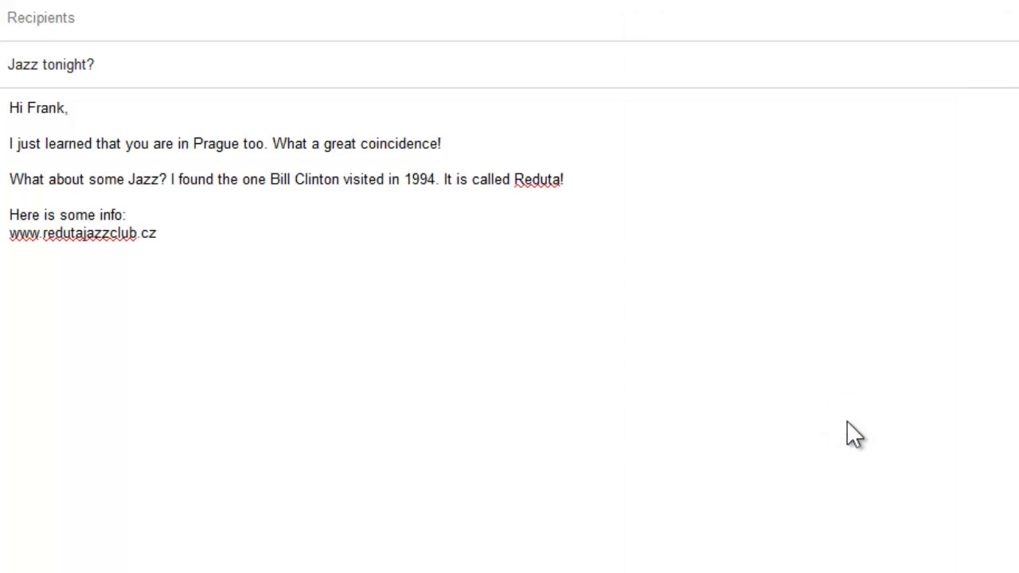
key("ctrl+shift+v")
left_click(852, 523)
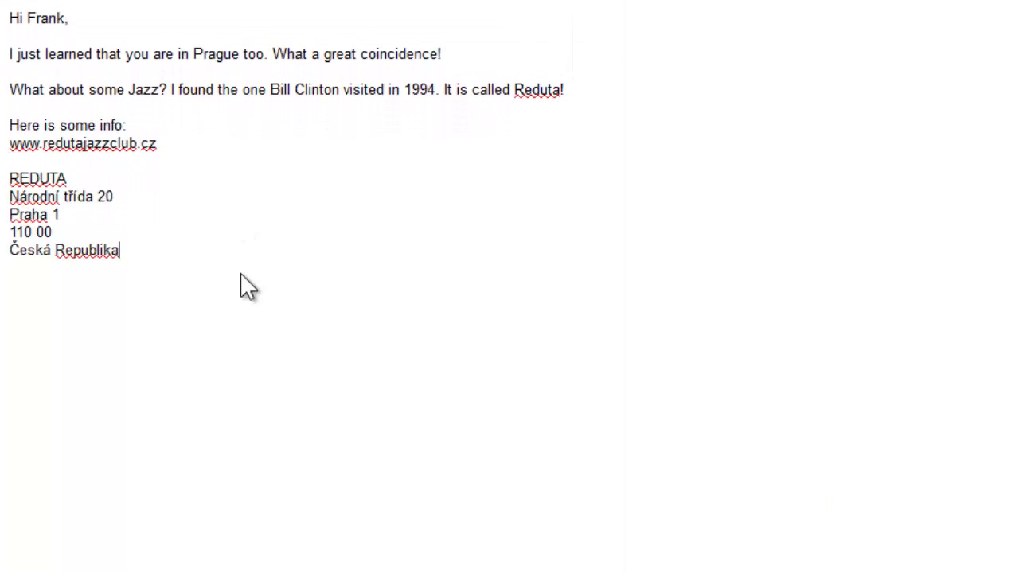
key("ctrl+shift+v")
left_click(837, 390)
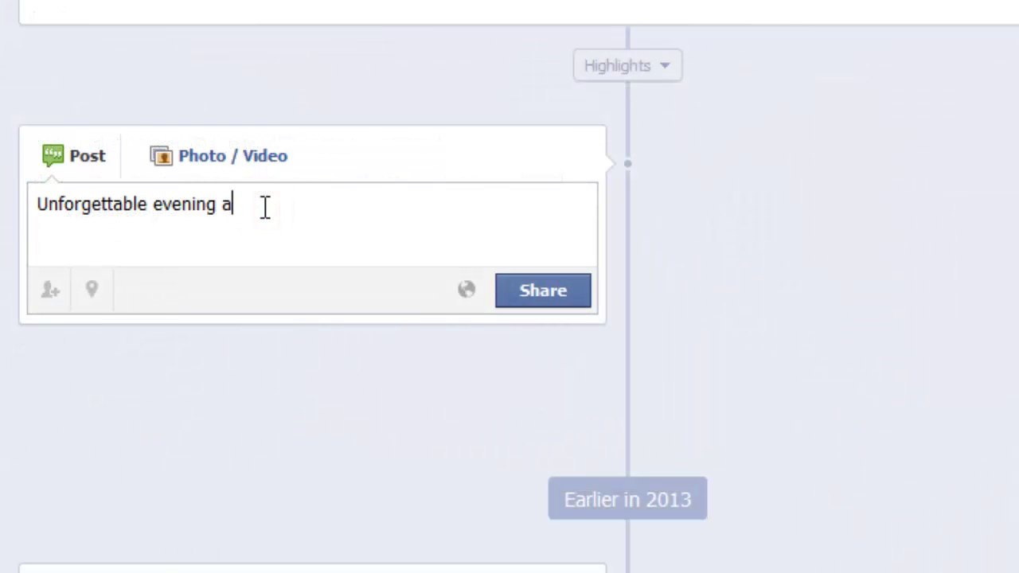
key("ctrl+shift+v")
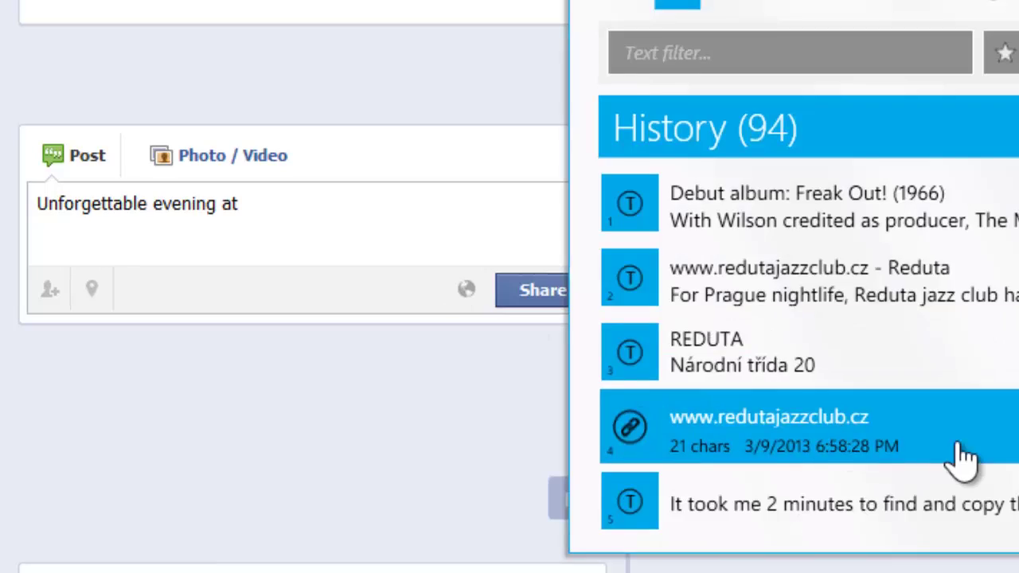
left_click(955, 442)
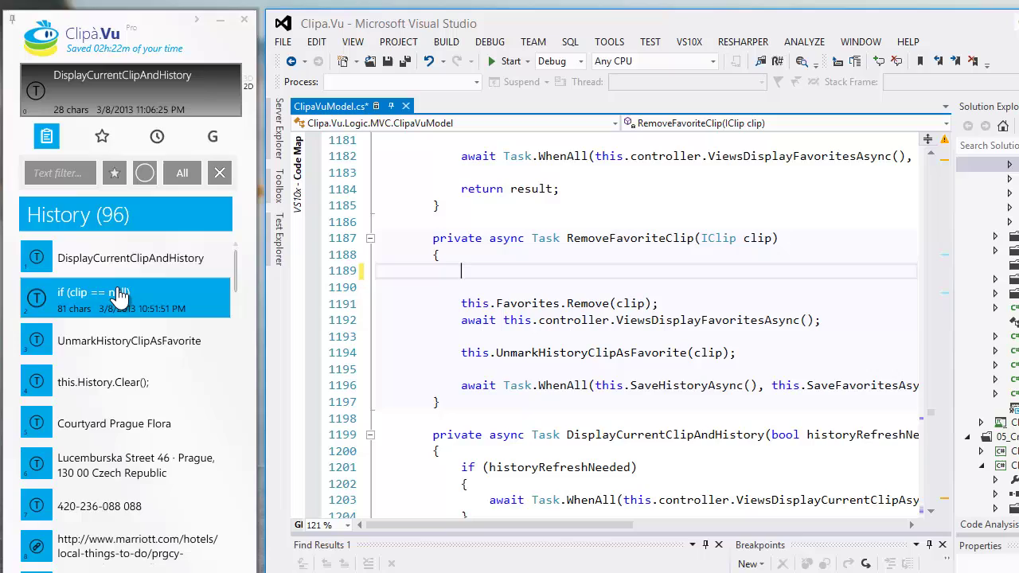
- Paste the 'if (clip == null)' check at line 1189, the blood-pressure readings into the sheet, and the logo into GIMP
left_click(118, 294)
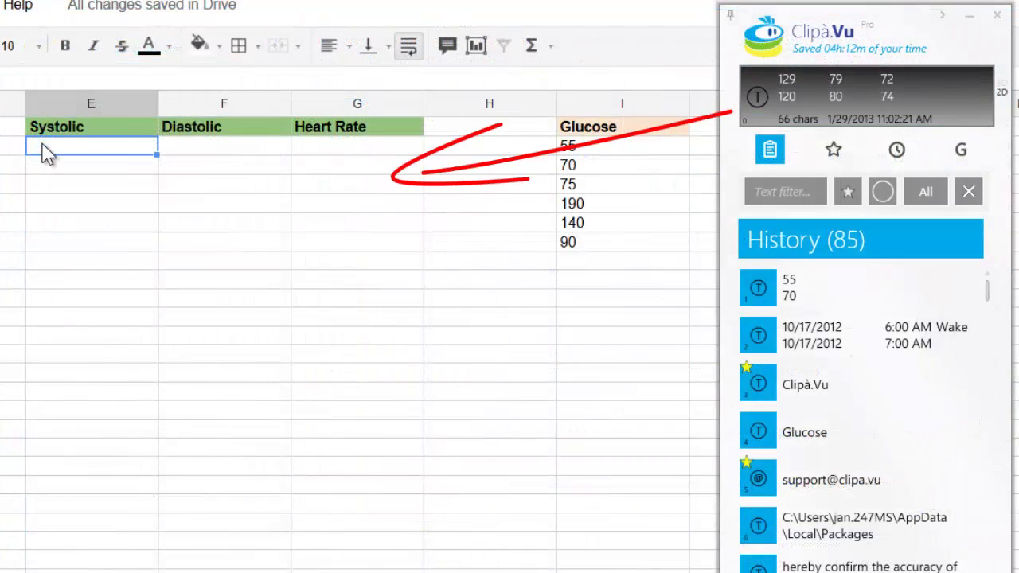
key("ctrl+v")
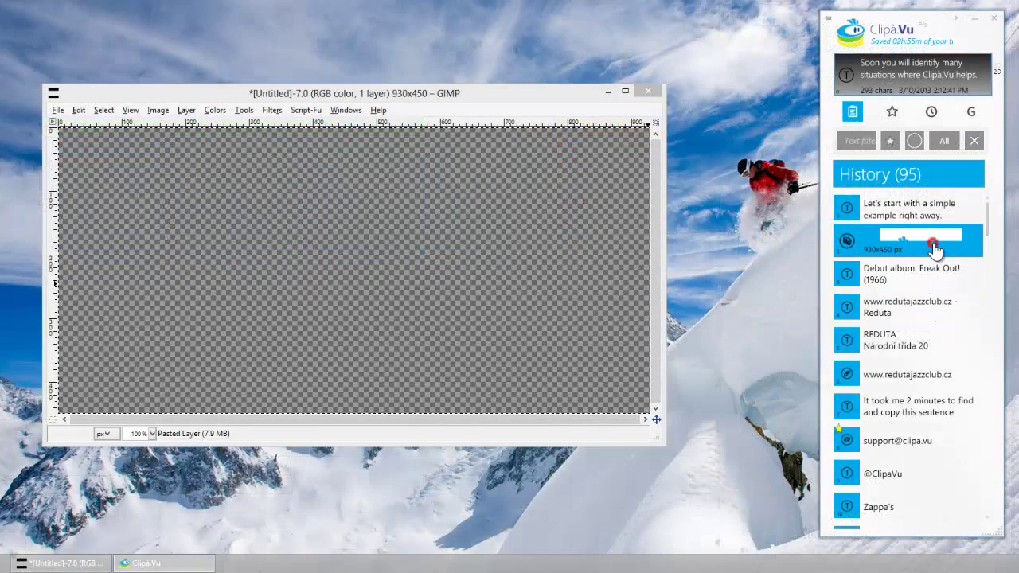
left_click(932, 251)
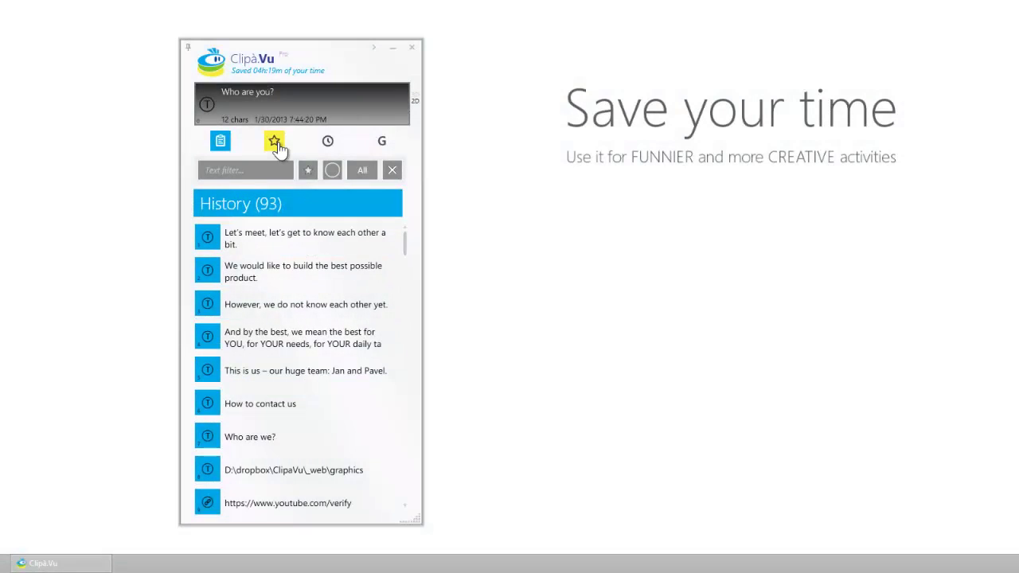
- Switch Clipà.Vu to the star tab to list the 8 favourite clips
left_click(275, 143)
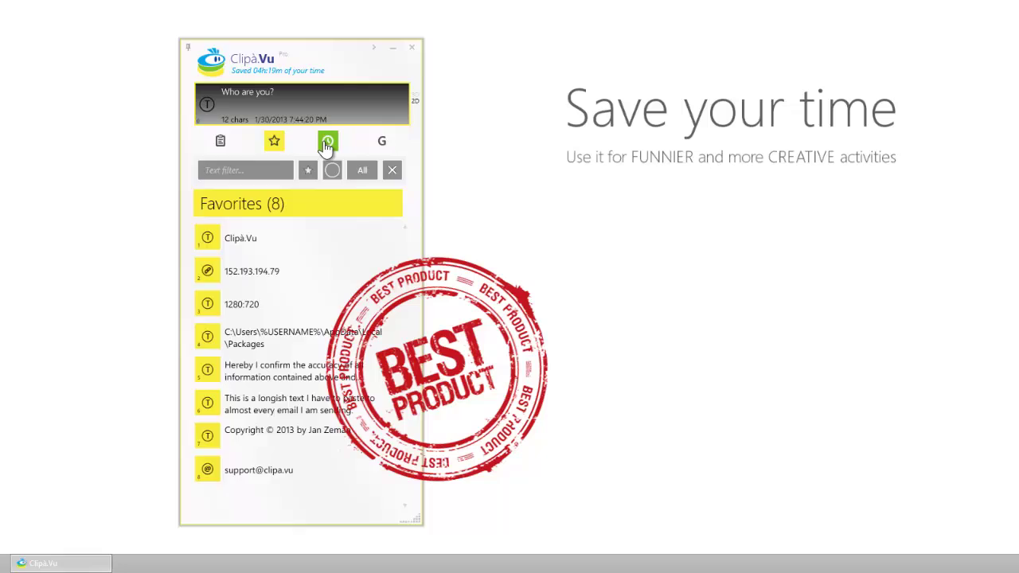